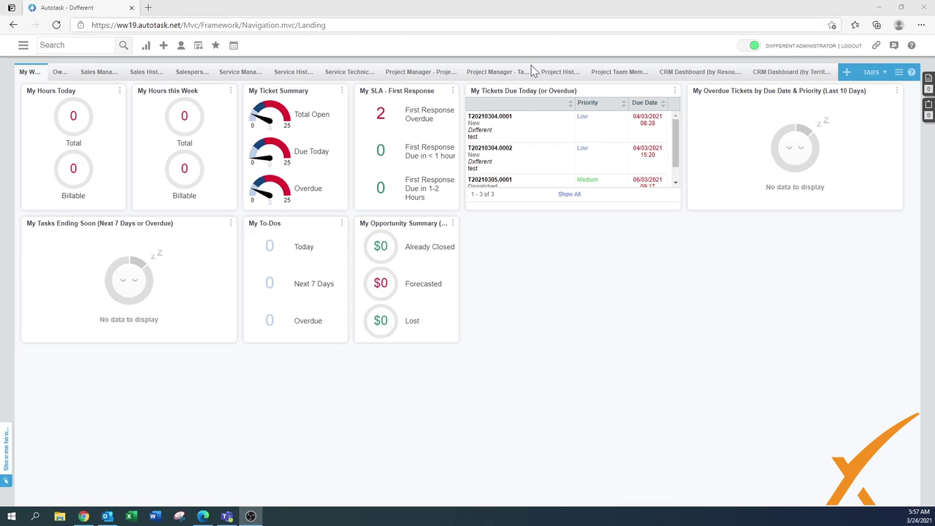
Open the Logos page from the Your Organization section of the Admin settings and look through the available images.
{"action": "left_click", "coordinate": [24, 48]}
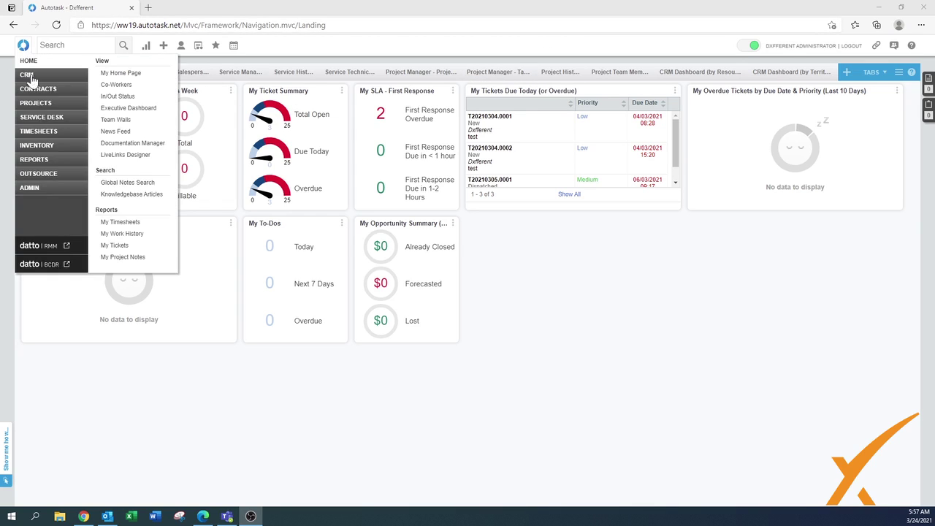
{"action": "left_click", "coordinate": [42, 189]}
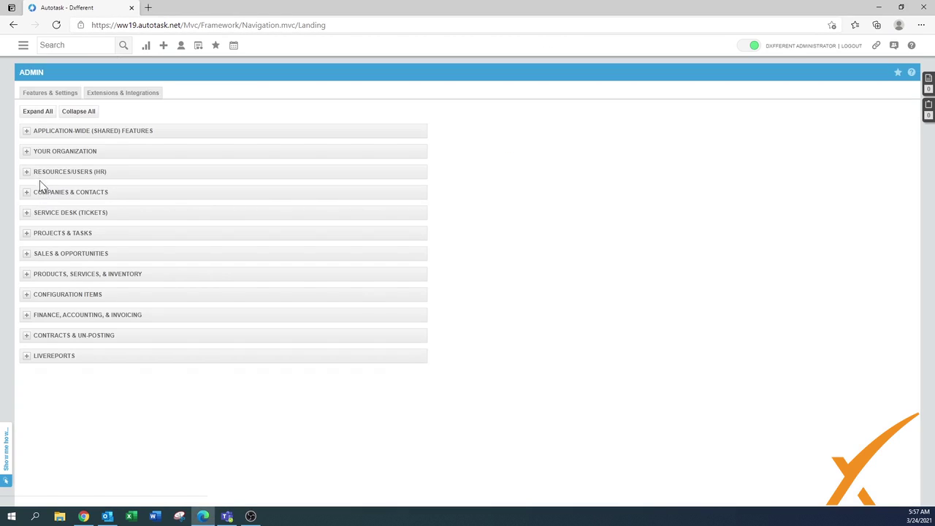
{"action": "left_click", "coordinate": [27, 151]}
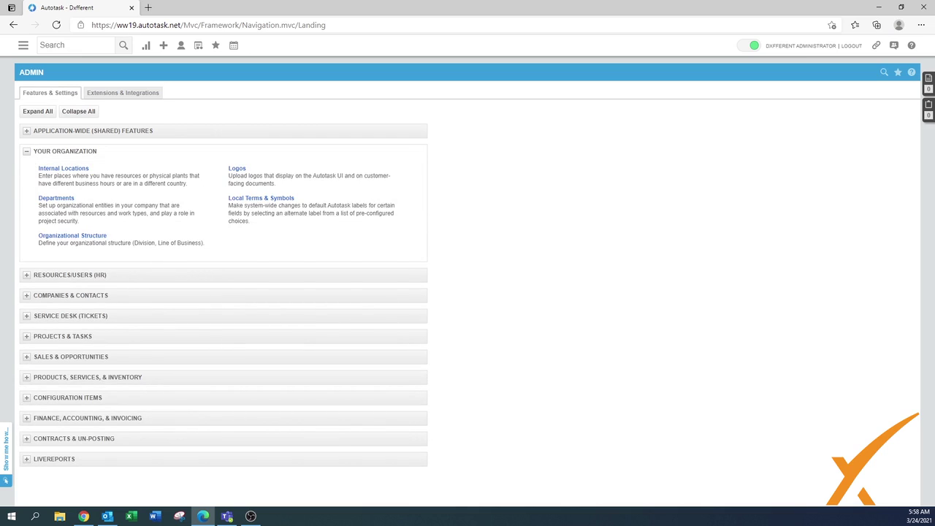
{"action": "left_click", "coordinate": [237, 170]}
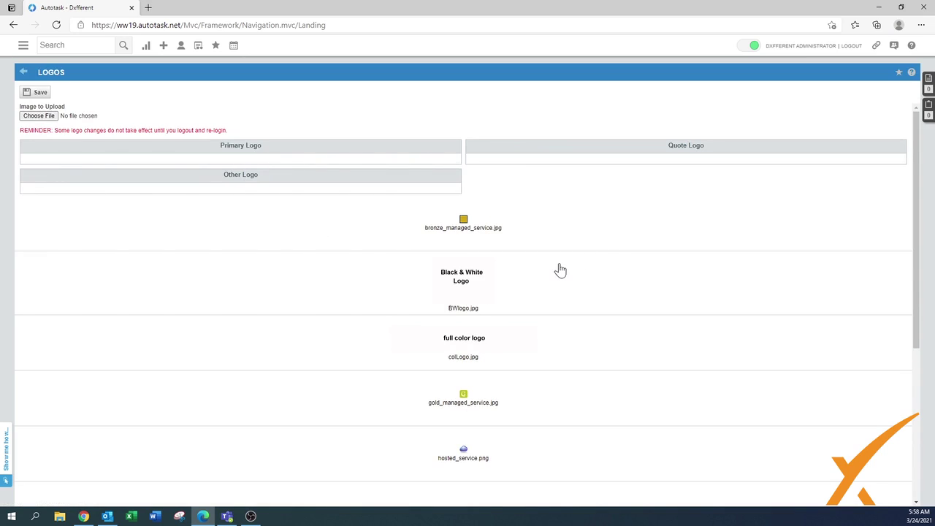
{"action": "scroll", "coordinate": [559, 268], "scroll_direction": "down", "scroll_amount": 3}
{"action": "scroll", "coordinate": [558, 268], "scroll_direction": "down", "scroll_amount": 1}
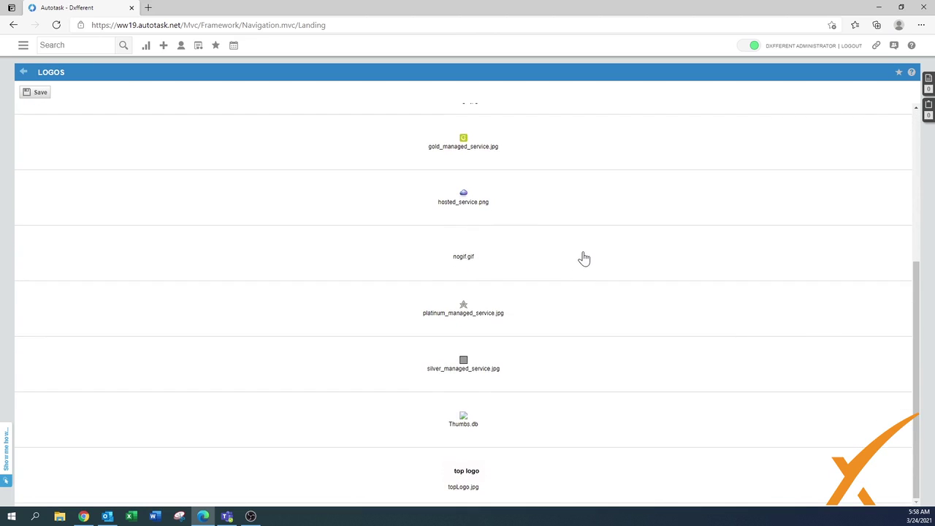
{"action": "left_click_drag", "start_coordinate": [911, 434], "coordinate": [901, 259]}
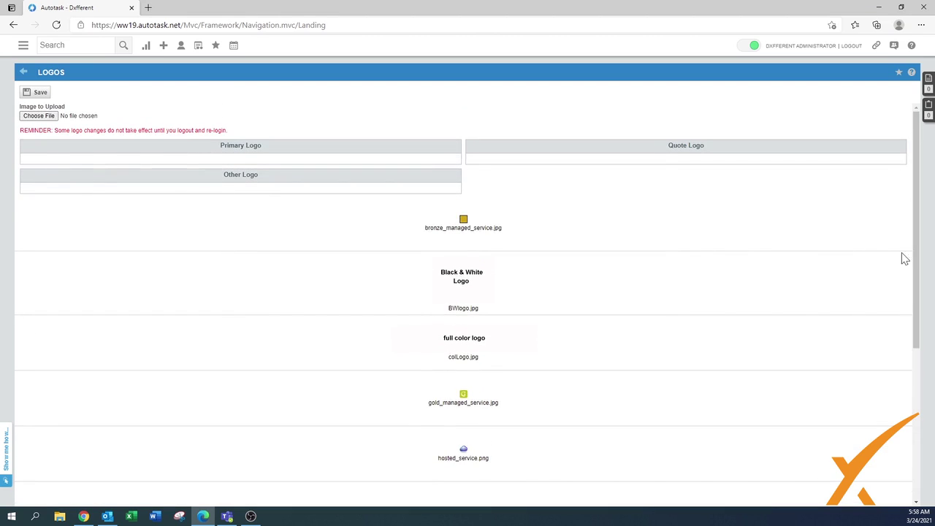
Choose project-test-logo.png as the image to upload and save it to the logo library.
{"action": "left_click", "coordinate": [41, 122]}
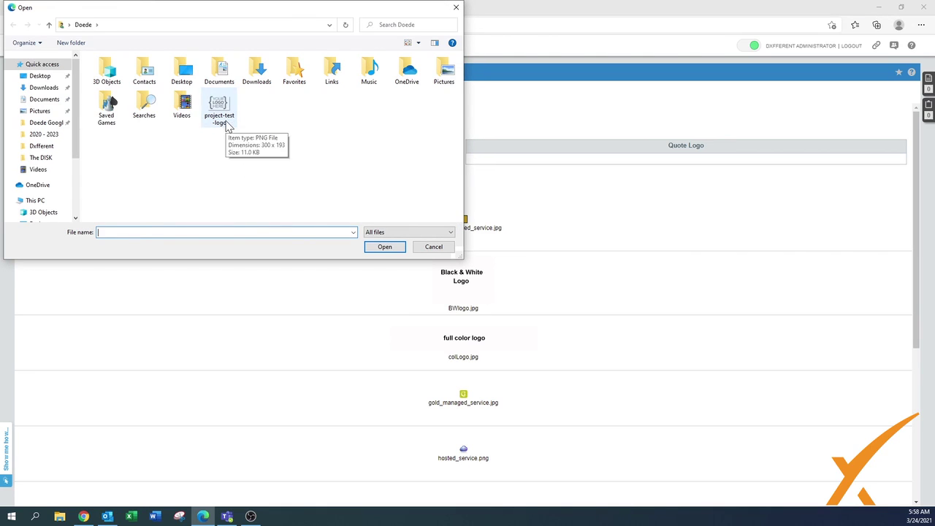
{"action": "left_click", "coordinate": [226, 124]}
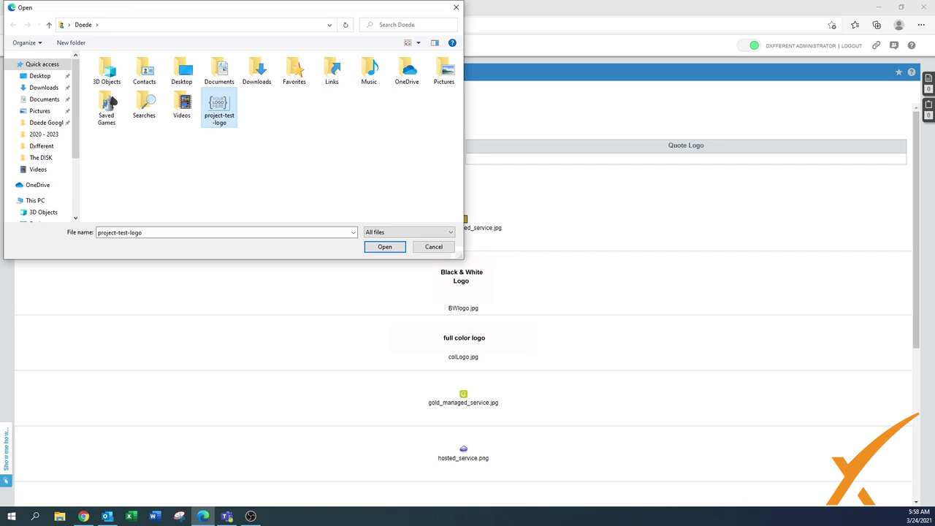
{"action": "left_click", "coordinate": [384, 248]}
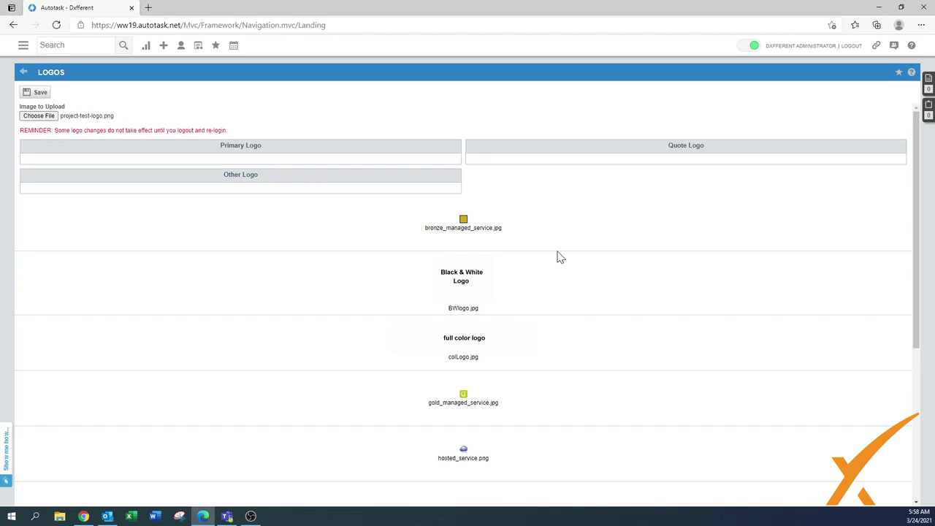
{"action": "scroll", "coordinate": [612, 296], "scroll_direction": "down", "scroll_amount": 4}
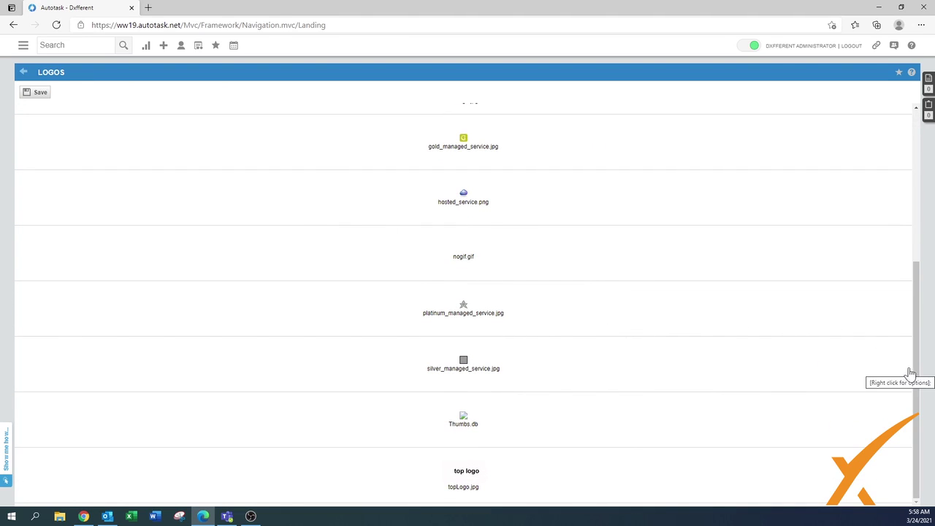
{"action": "left_click_drag", "start_coordinate": [918, 366], "coordinate": [913, 184]}
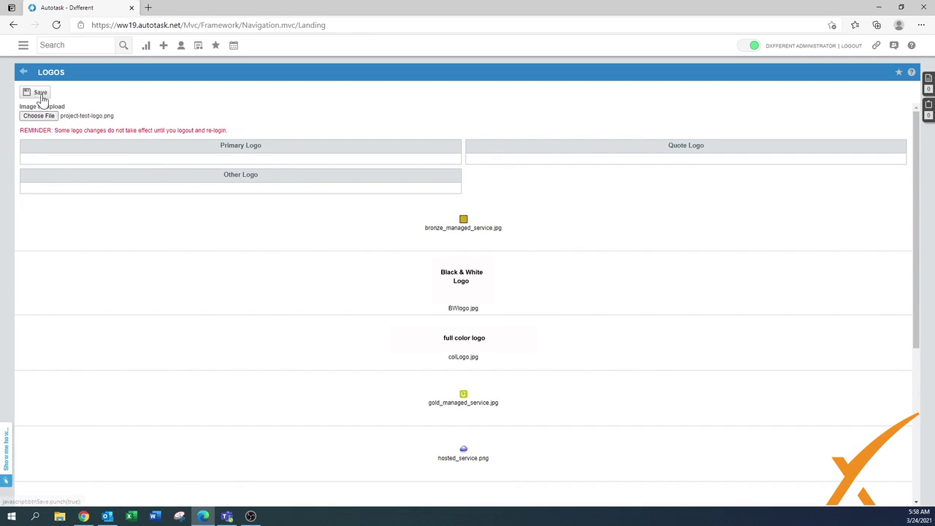
{"action": "left_click", "coordinate": [43, 117]}
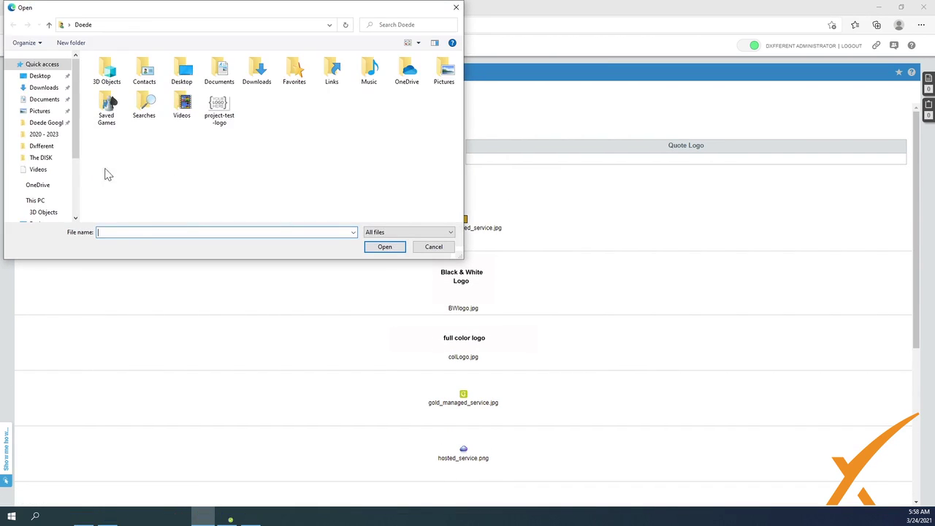
{"action": "left_click", "coordinate": [227, 114]}
{"action": "left_click", "coordinate": [384, 246]}
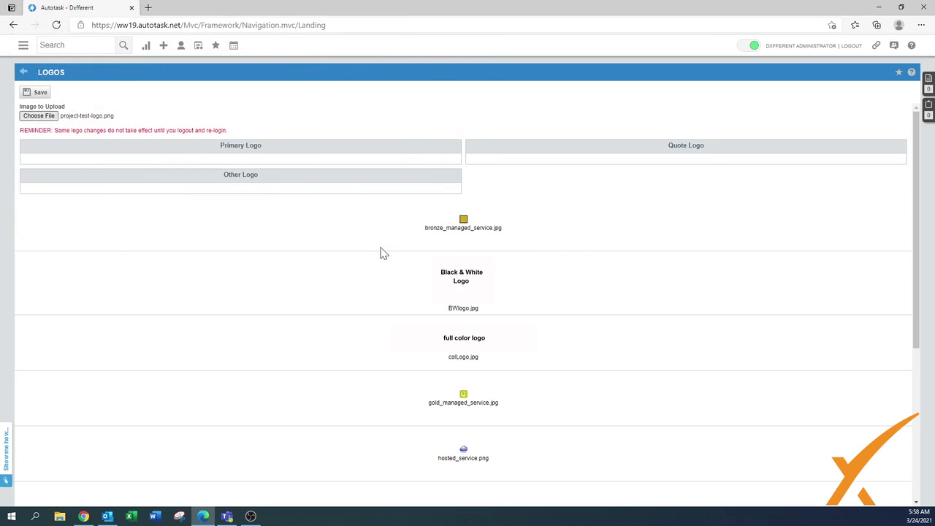
{"action": "left_click", "coordinate": [41, 93]}
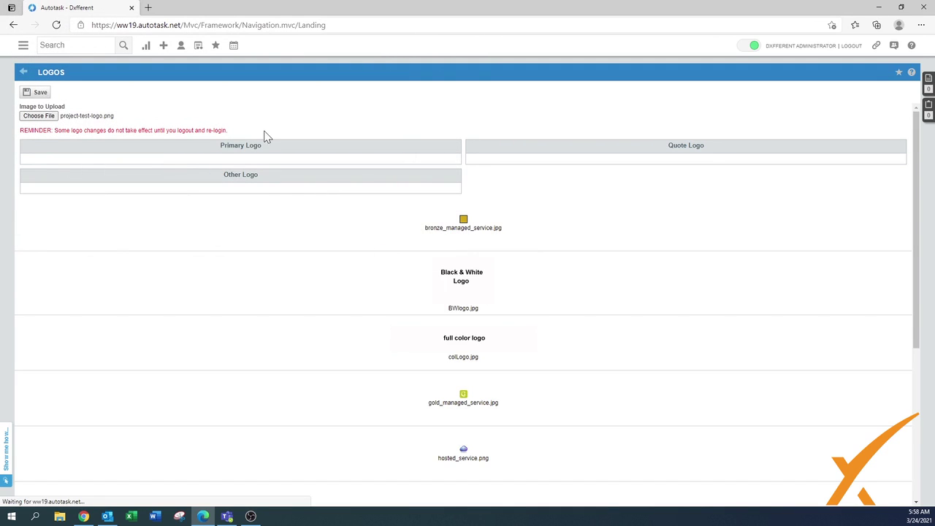
Set the uploaded project-test-logo.png as the primary logo image.
{"action": "scroll", "coordinate": [600, 300], "scroll_direction": "down", "scroll_amount": 3}
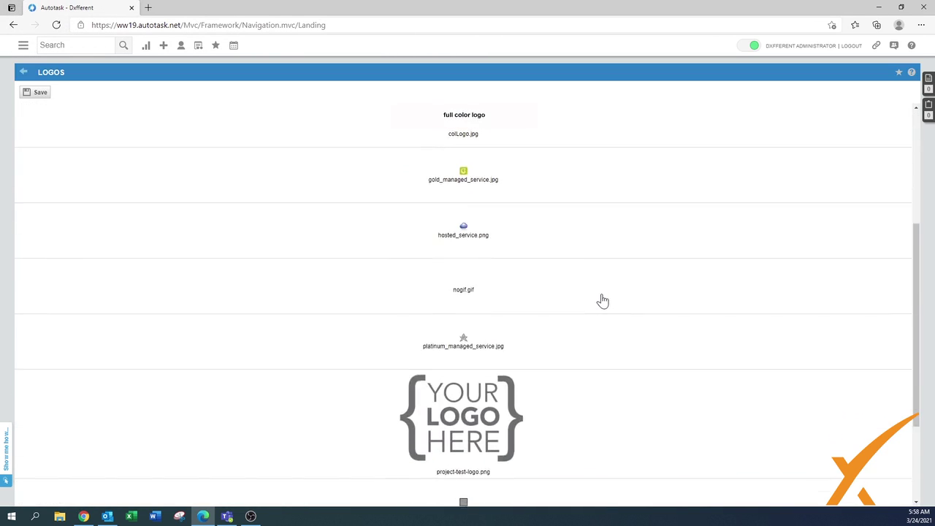
{"action": "scroll", "coordinate": [600, 299], "scroll_direction": "down", "scroll_amount": 2}
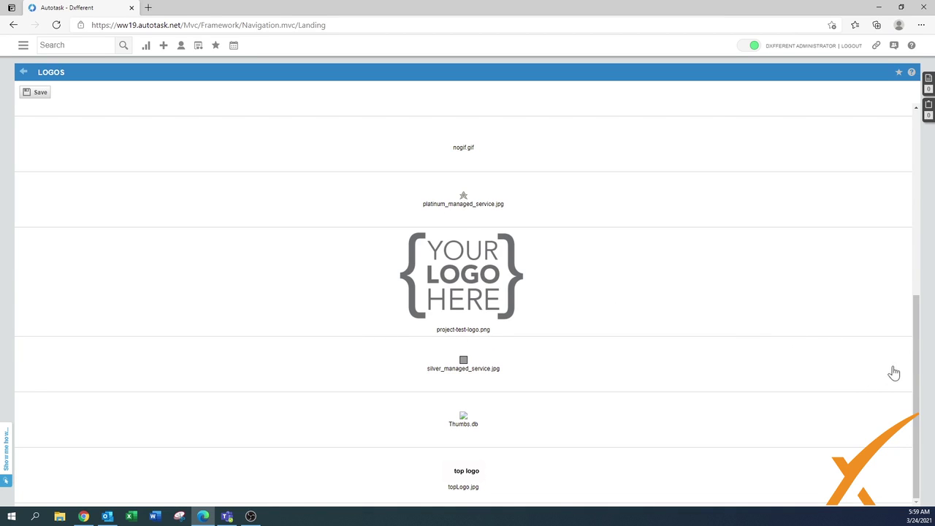
{"action": "left_click_drag", "start_coordinate": [918, 353], "coordinate": [768, 139]}
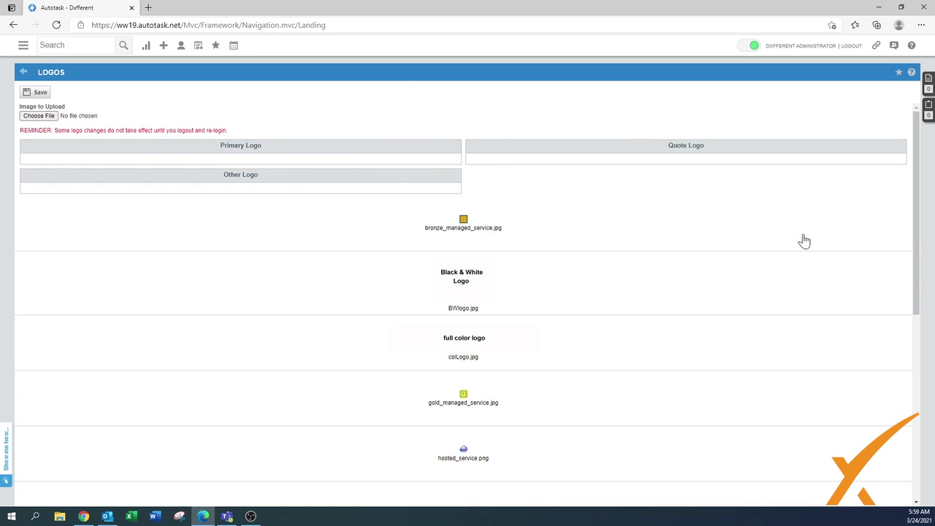
{"action": "left_click_drag", "start_coordinate": [919, 261], "coordinate": [921, 429]}
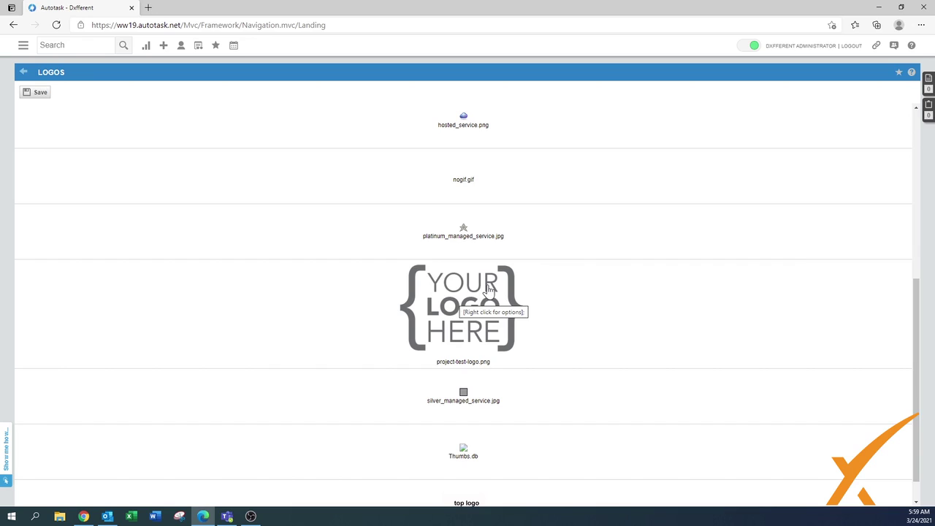
{"action": "right_click", "coordinate": [450, 314]}
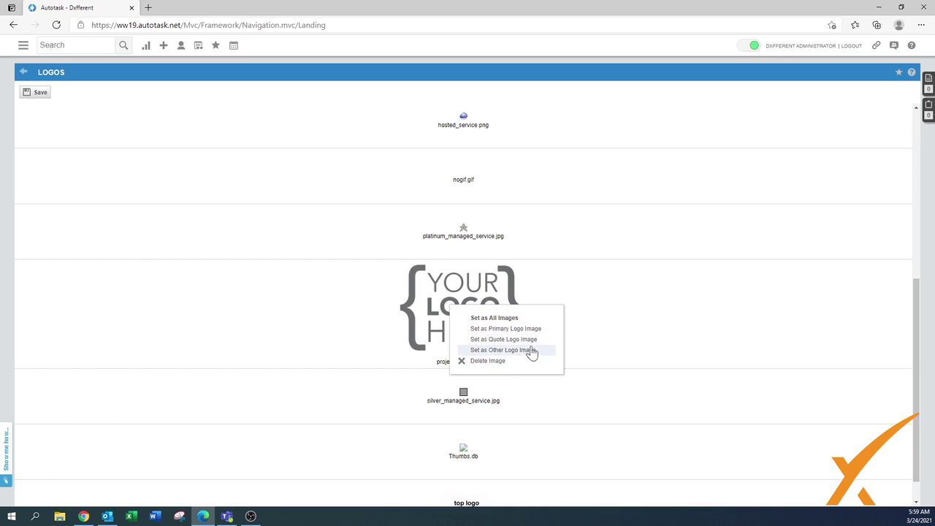
{"action": "left_click", "coordinate": [513, 336]}
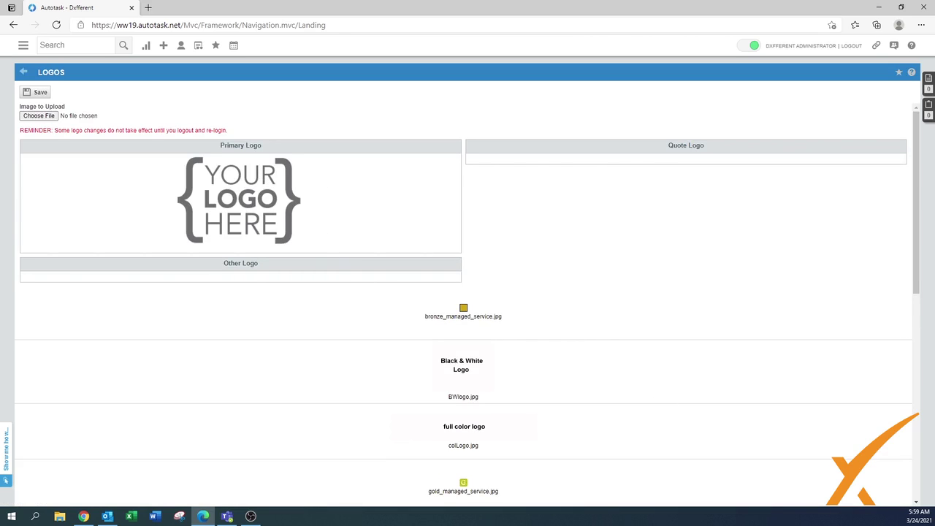
Set the black and white logo, BWlogo.jpg, as the quote logo image.
{"action": "left_click_drag", "start_coordinate": [913, 292], "coordinate": [914, 495]}
{"action": "scroll", "coordinate": [394, 321], "scroll_direction": "up", "scroll_amount": 6}
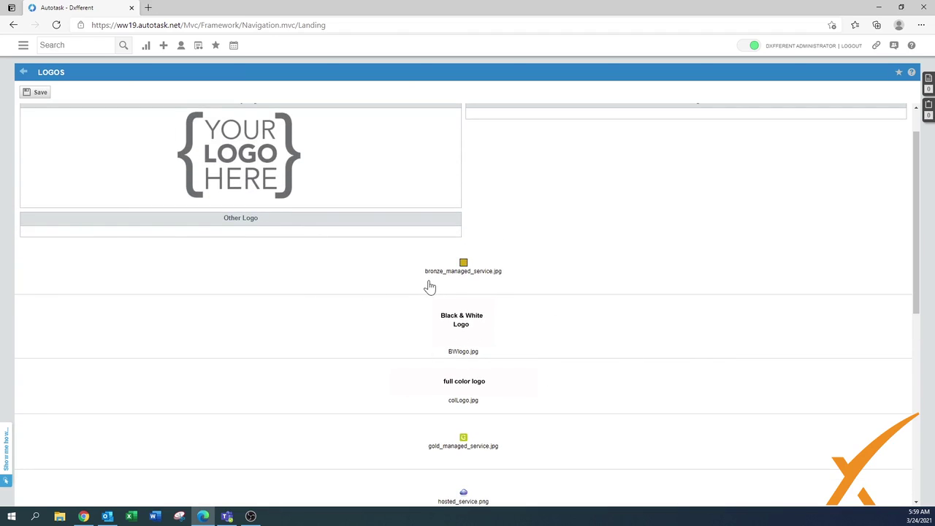
{"action": "right_click", "coordinate": [462, 324]}
{"action": "left_click", "coordinate": [515, 349]}
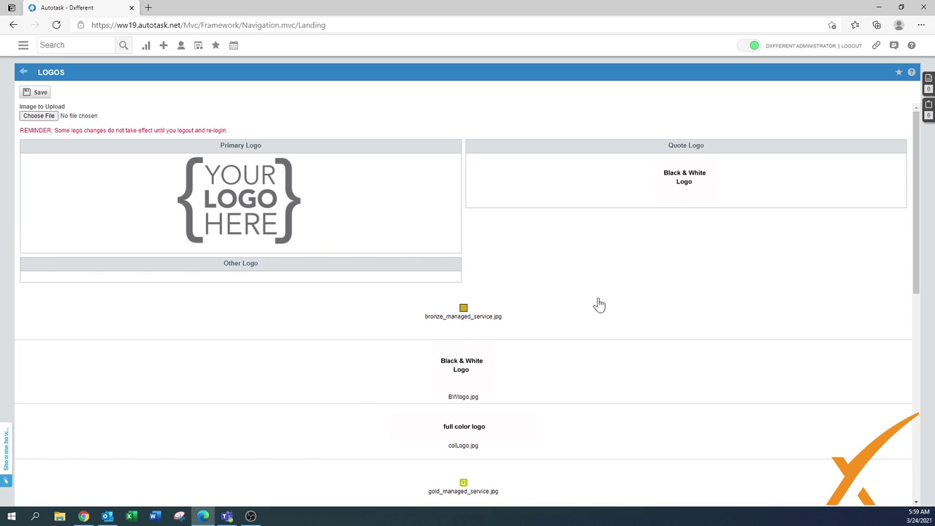
{"action": "scroll", "coordinate": [663, 350], "scroll_direction": "down", "scroll_amount": 2}
{"action": "scroll", "coordinate": [664, 351], "scroll_direction": "down", "scroll_amount": 4}
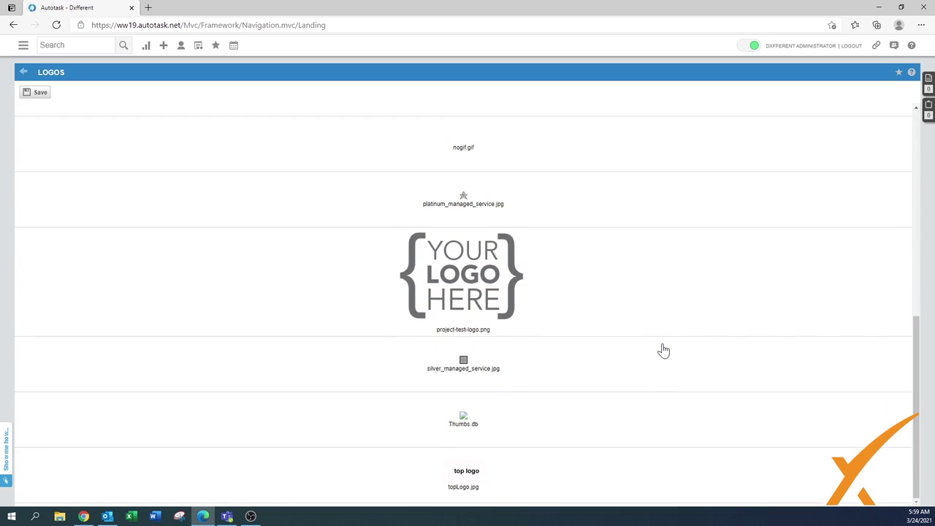
{"action": "scroll", "coordinate": [668, 314], "scroll_direction": "up", "scroll_amount": 2}
{"action": "left_click_drag", "start_coordinate": [917, 322], "coordinate": [917, 172]}
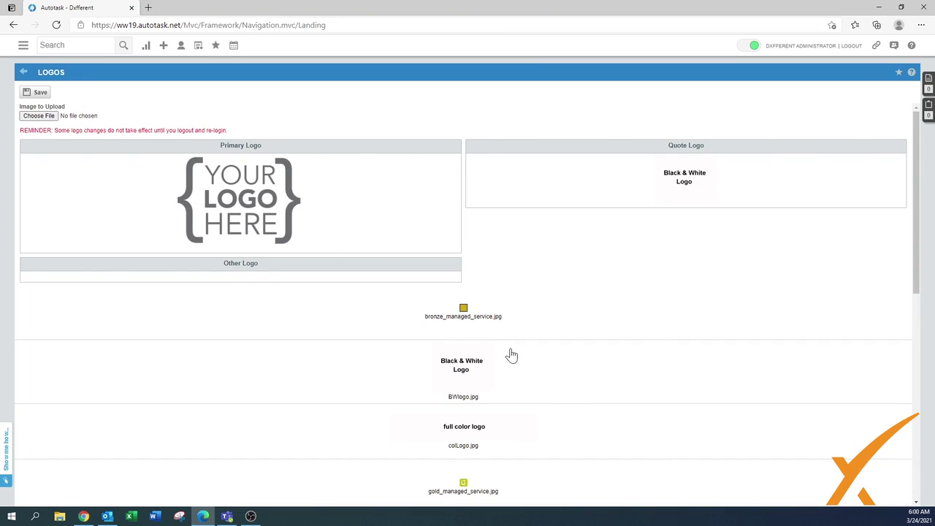
Try to save the Logos page without a new file chosen for upload, and dismiss the resulting dialog.
{"action": "scroll", "coordinate": [551, 398], "scroll_direction": "down", "scroll_amount": 2}
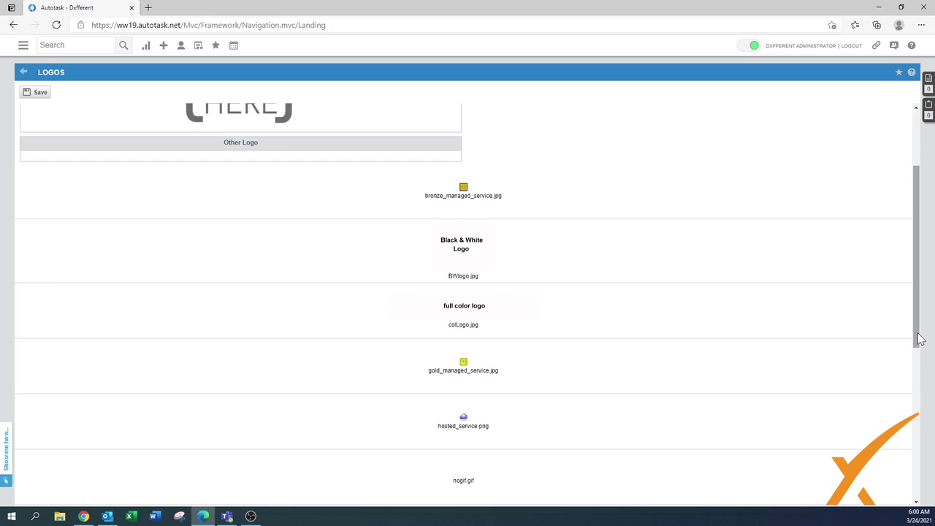
{"action": "left_click_drag", "start_coordinate": [925, 334], "coordinate": [928, 241]}
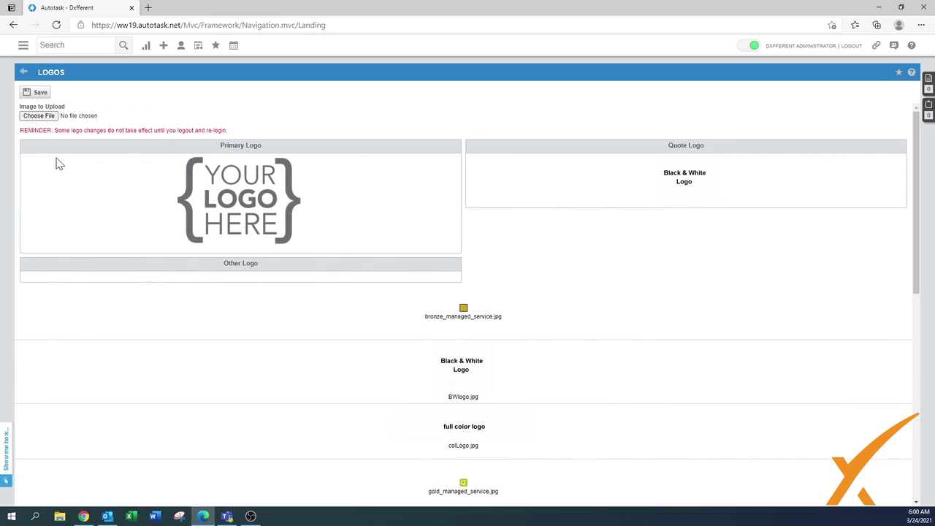
{"action": "left_click", "coordinate": [38, 93]}
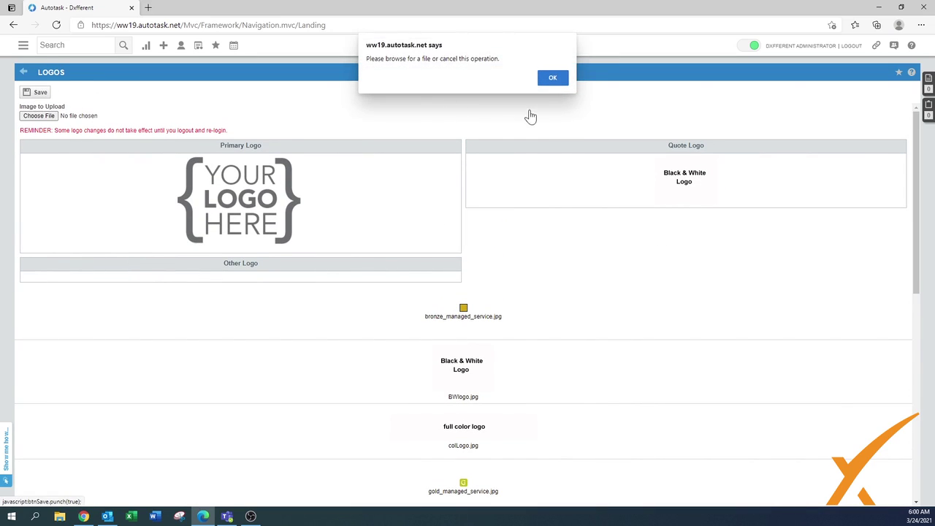
{"action": "left_click", "coordinate": [553, 78]}
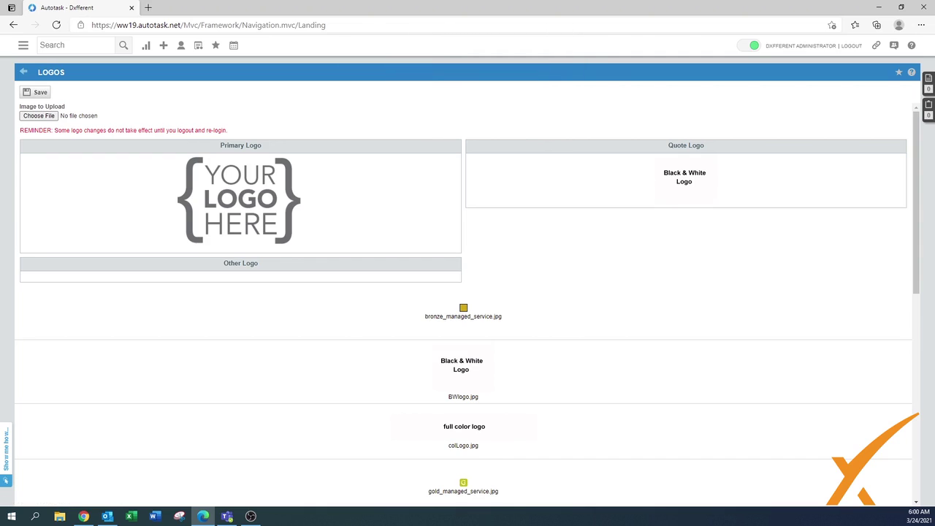